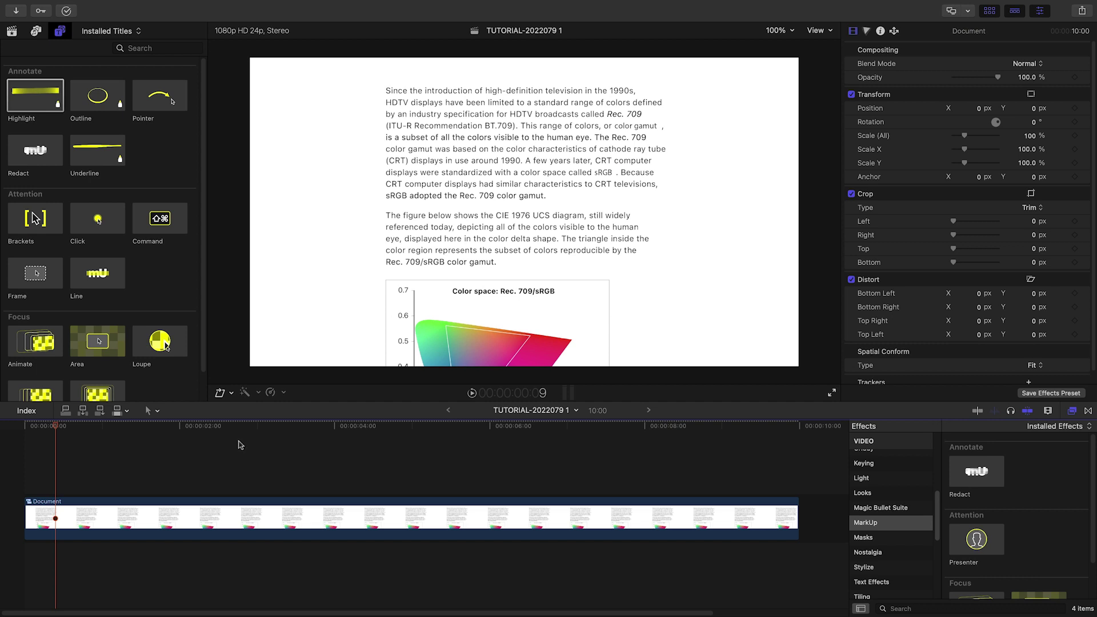
Add a Highlight title over the document and stretch it across the whole first line.
mouse_move(52, 446)
left_mouse_down()
mouse_move(477, 490)
mouse_move(797, 489)
left_mouse_up()
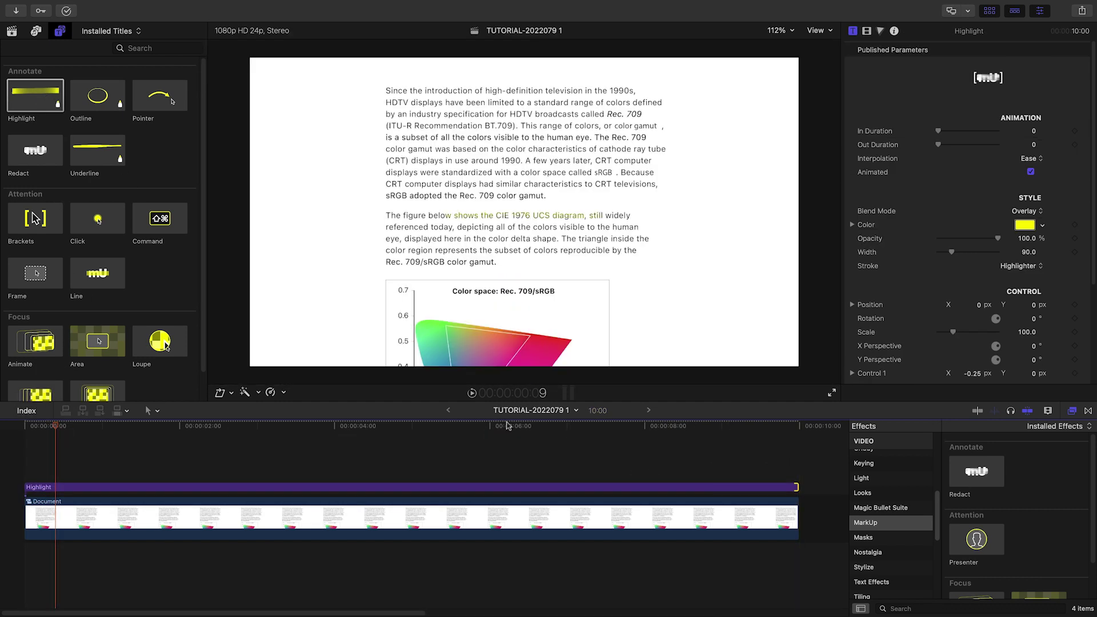
left_click(512, 488)
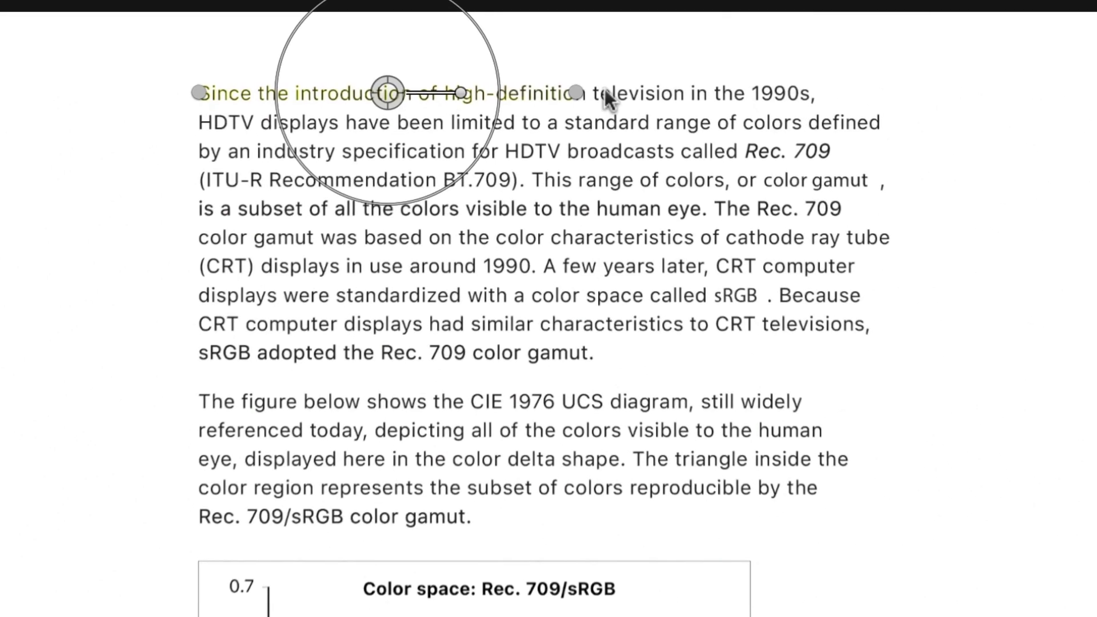
left_click_drag(576, 92, 853, 119)
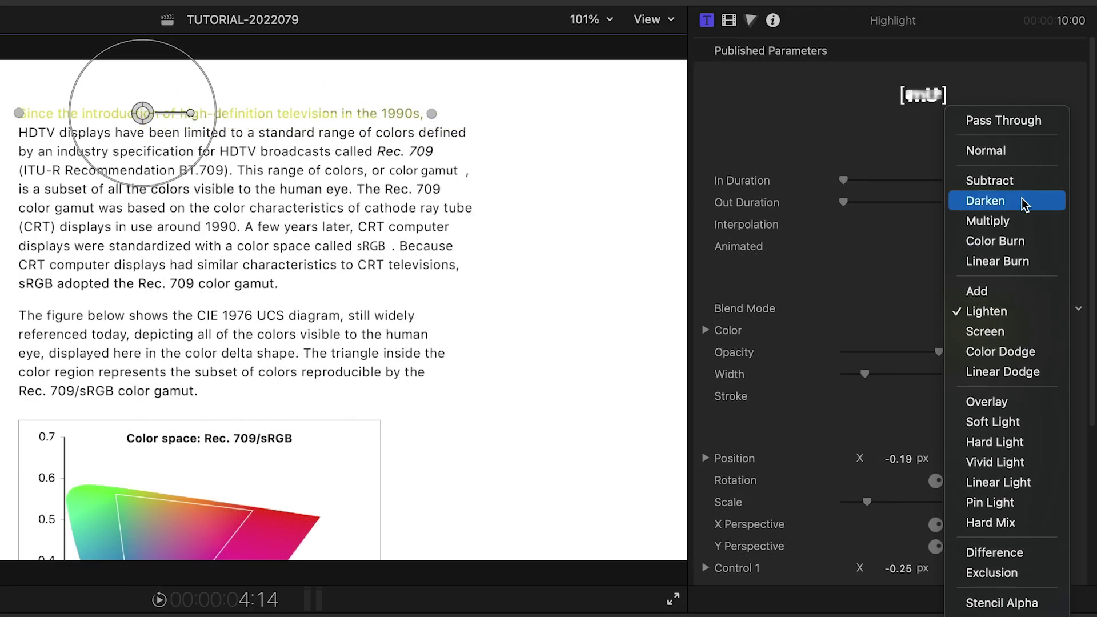
Give the highlight Darken blend mode, a Marker stroke, pink colour and a gradual In Duration.
left_click(985, 201)
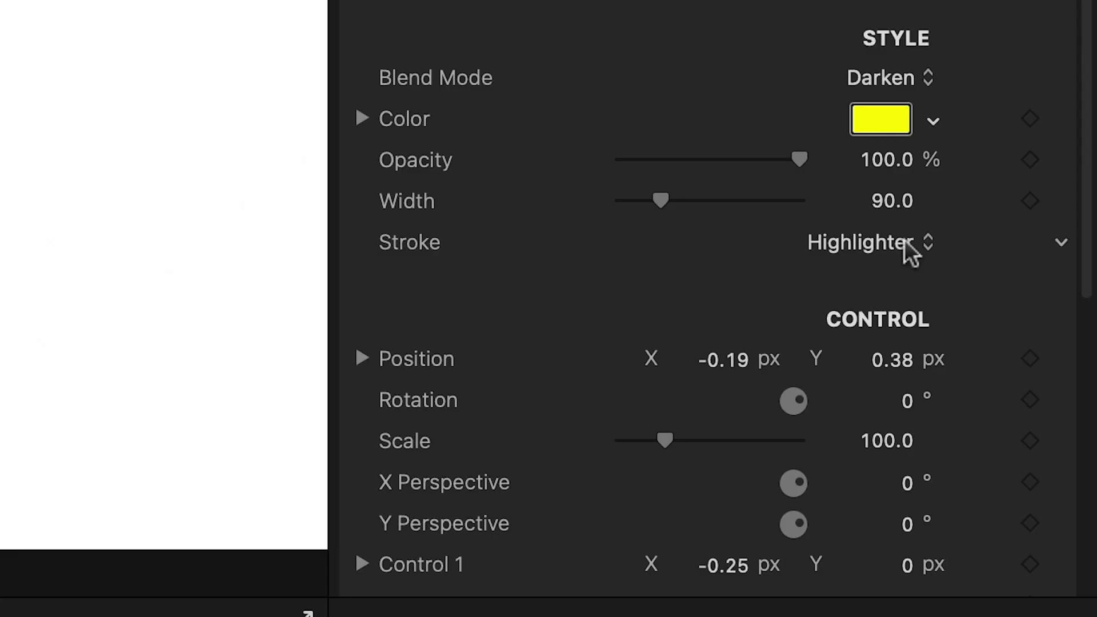
left_click(907, 241)
left_click(914, 273)
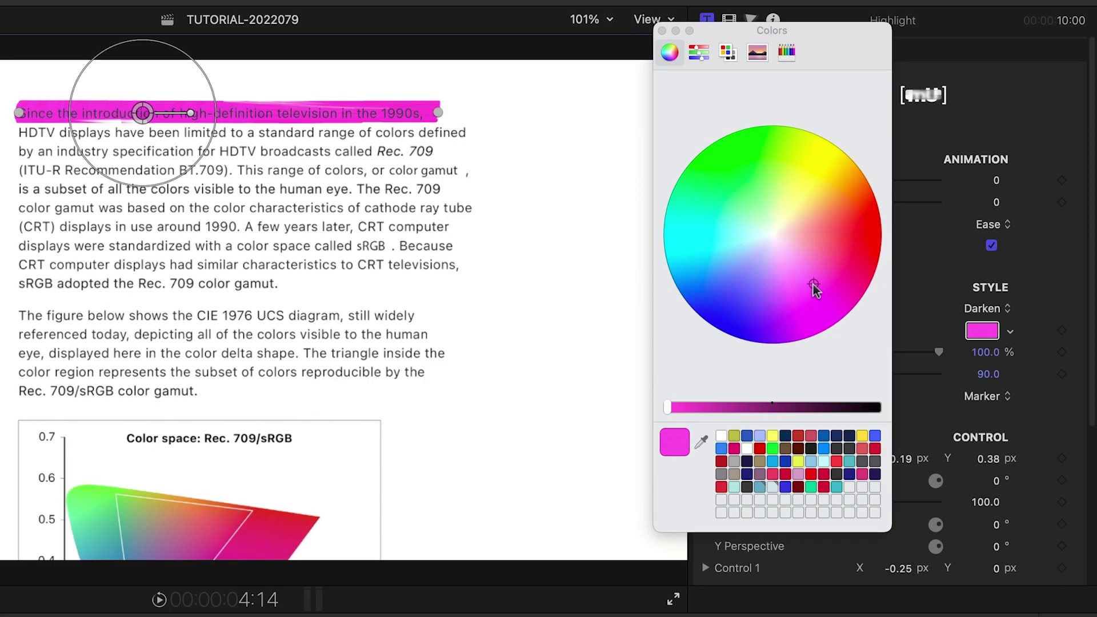
left_click(813, 283)
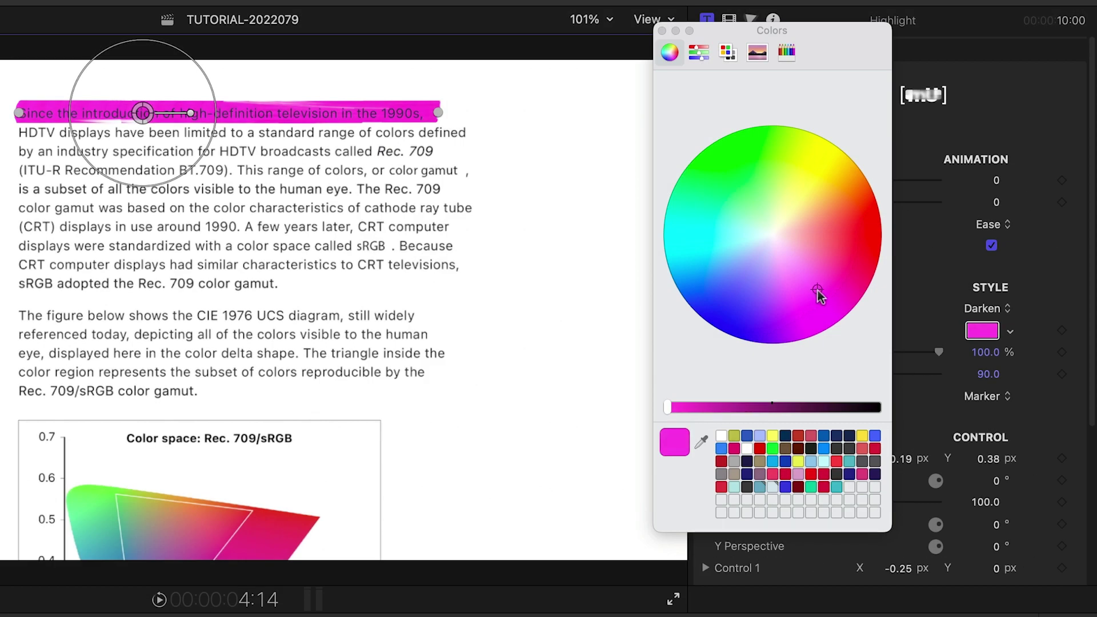
left_click(663, 32)
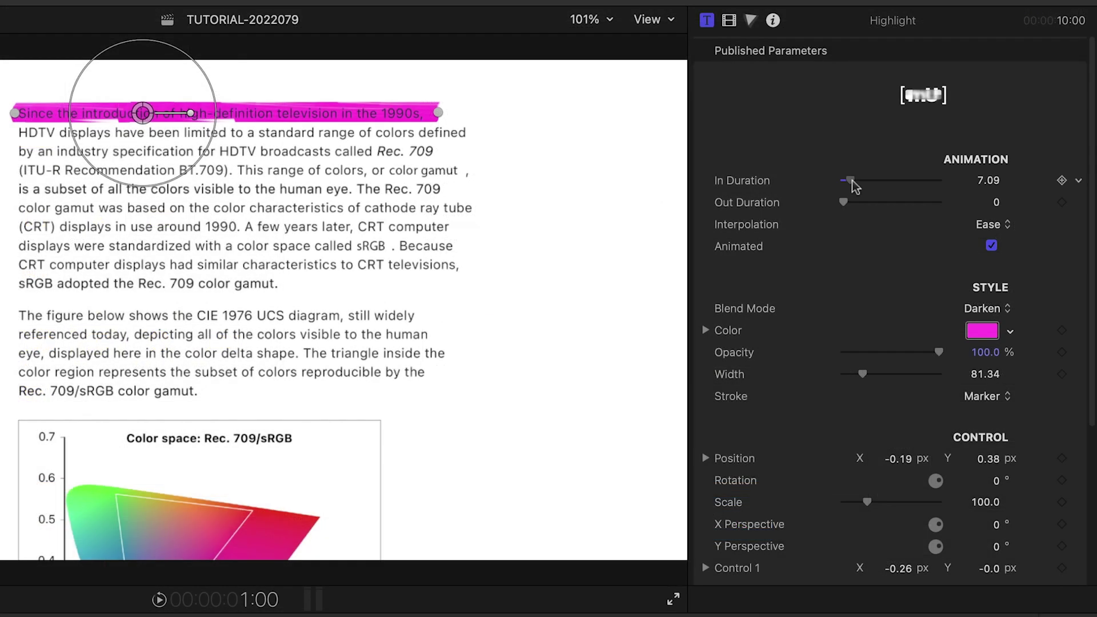
left_click_drag(845, 181, 874, 182)
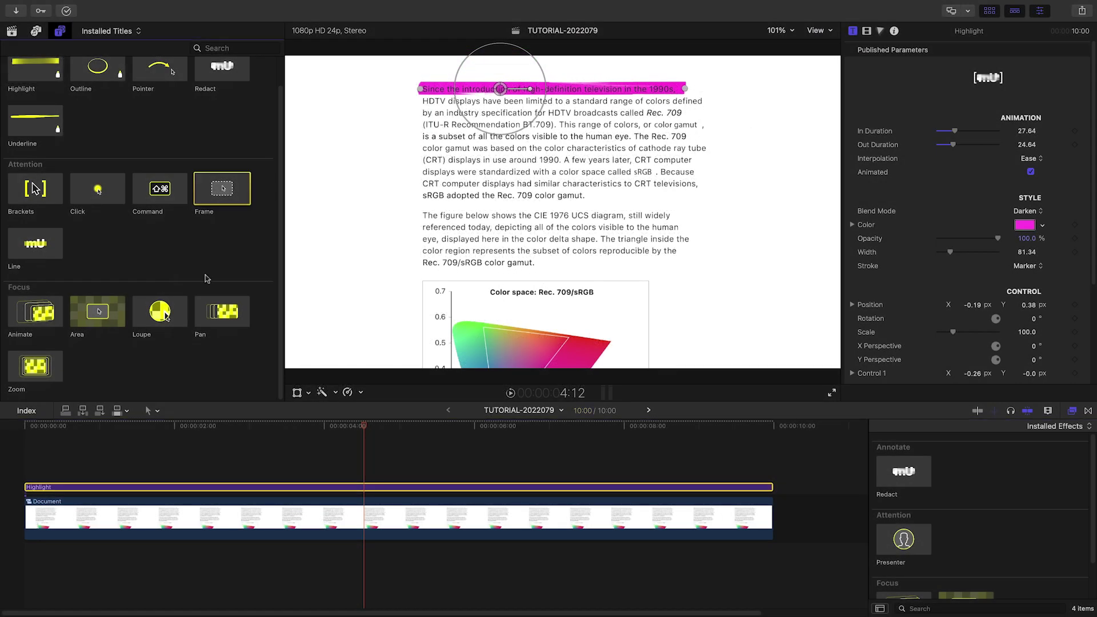
Add a Frame title above the document and extend it to the document's length.
left_click_drag(222, 188, 249, 467)
left_click_drag(22, 468, 249, 467)
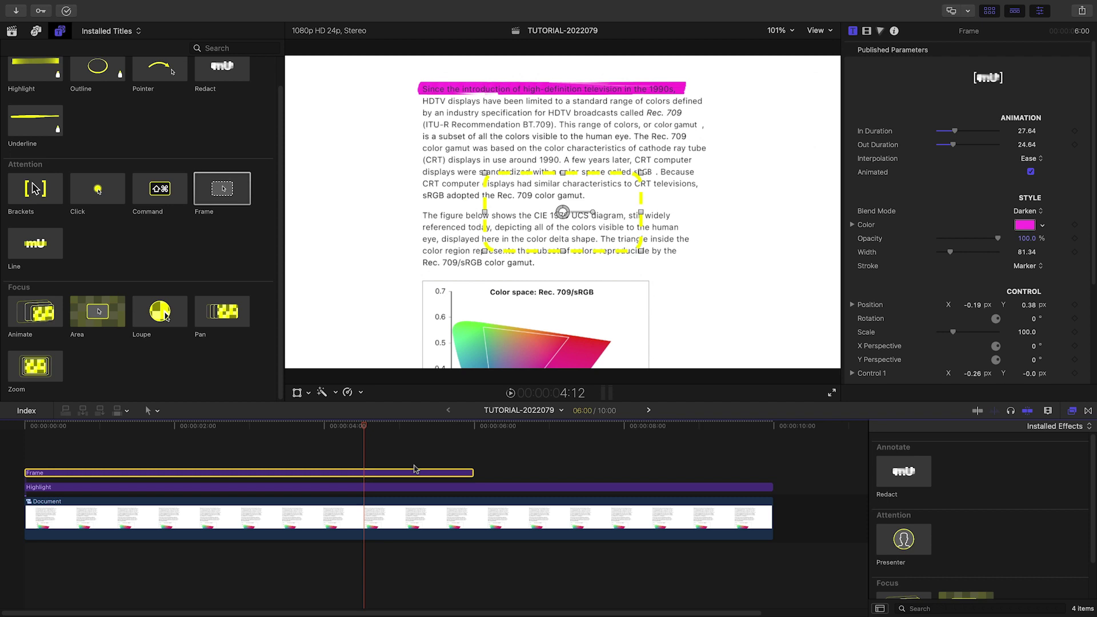
left_click_drag(471, 474, 742, 477)
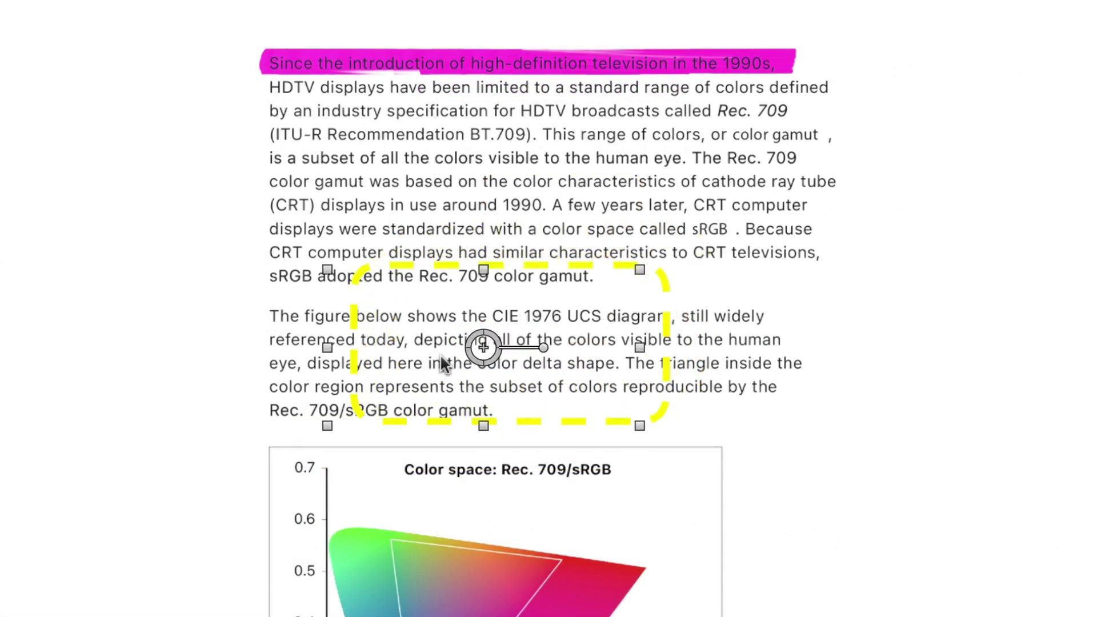
Fit the frame's box around the second paragraph and play back the marked-up document.
left_click_drag(483, 346, 416, 367)
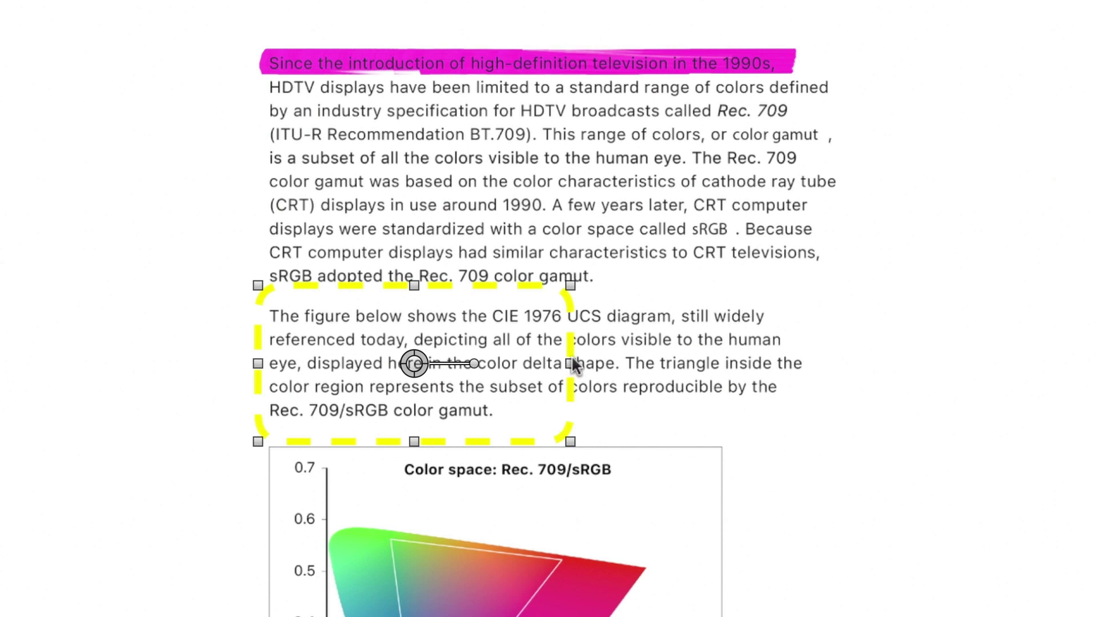
left_click_drag(572, 362, 785, 269)
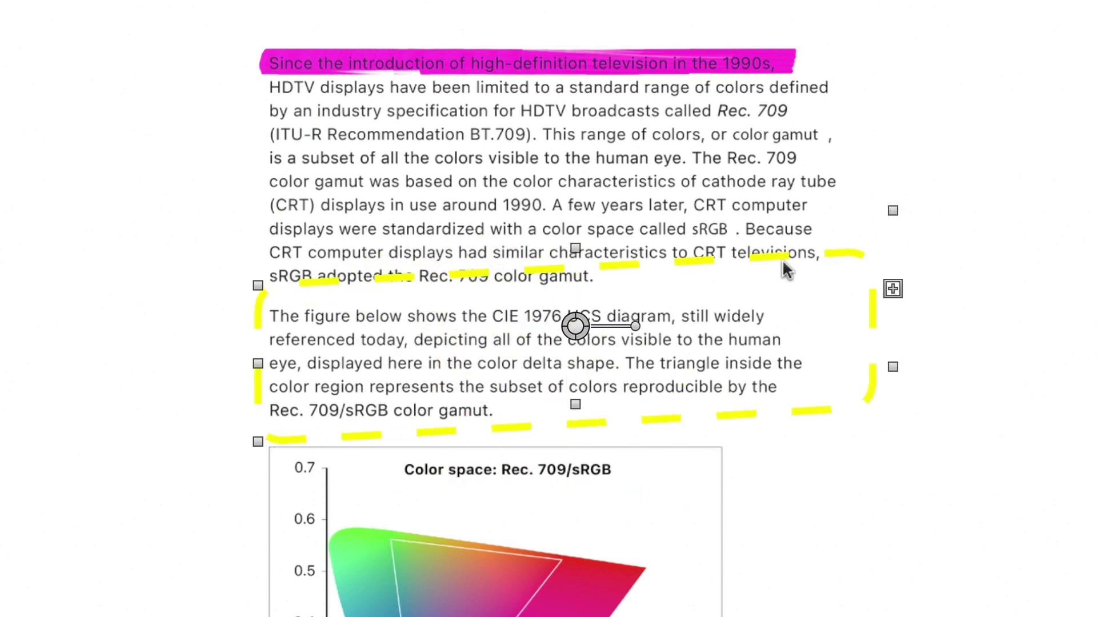
left_click_drag(892, 289, 821, 364)
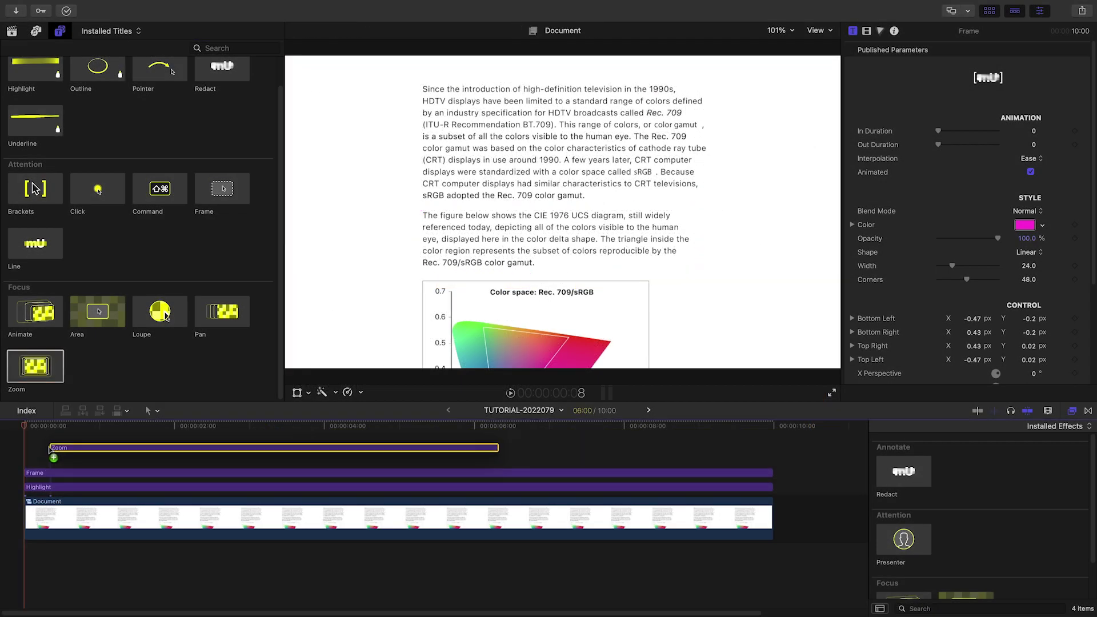
key("space")
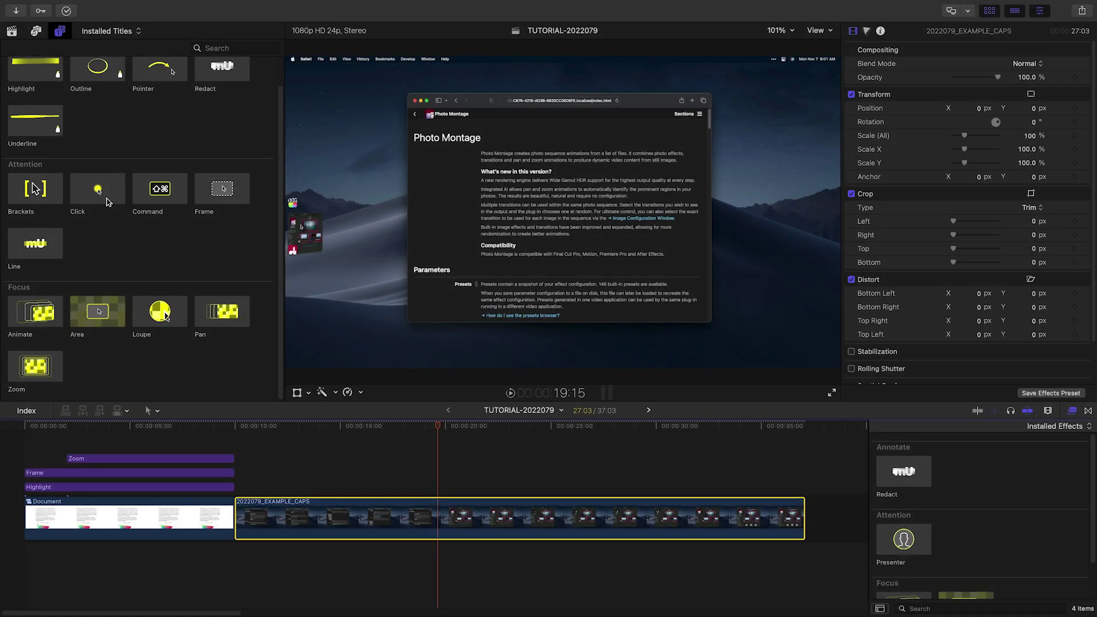
Add a Click title over the screen capture and position its indicator on the download button.
left_click_drag(97, 190, 446, 487)
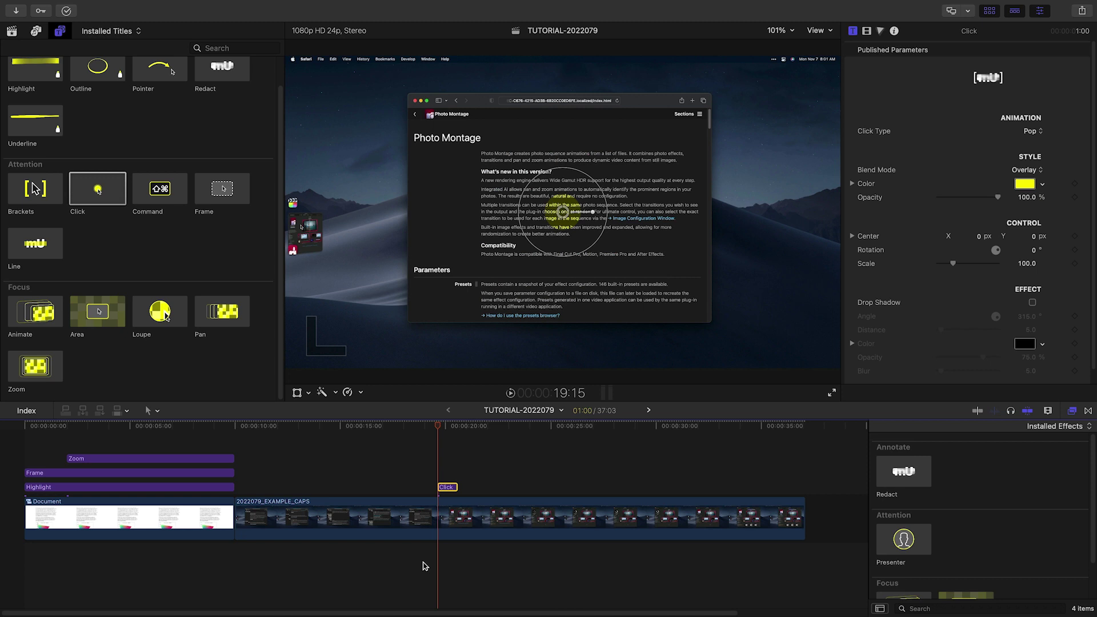
left_click_drag(566, 215, 367, 250)
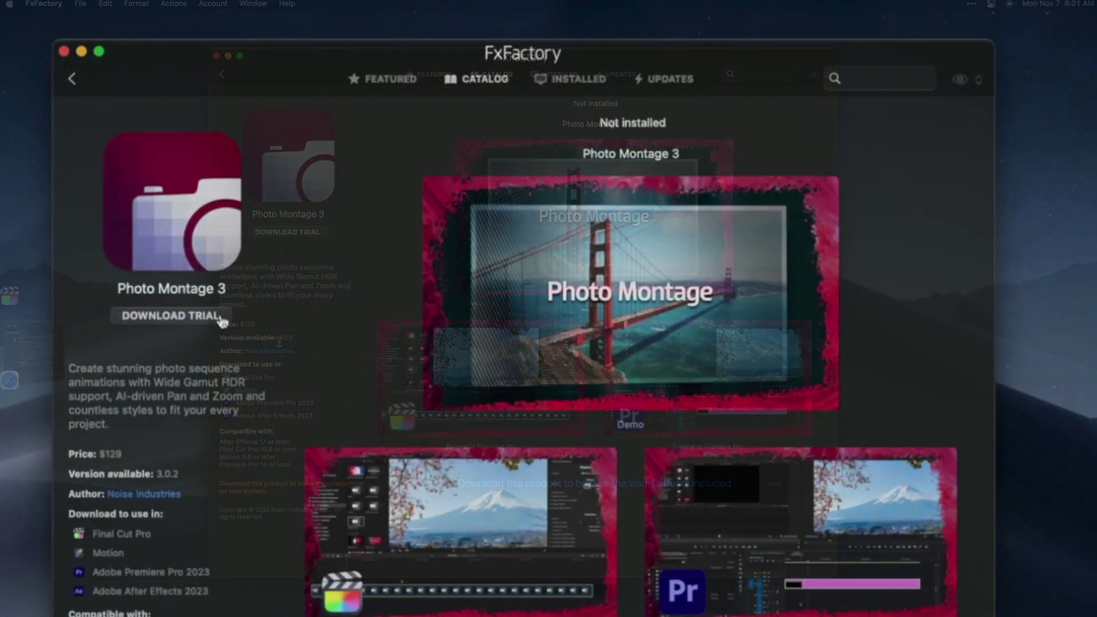
left_click(288, 232)
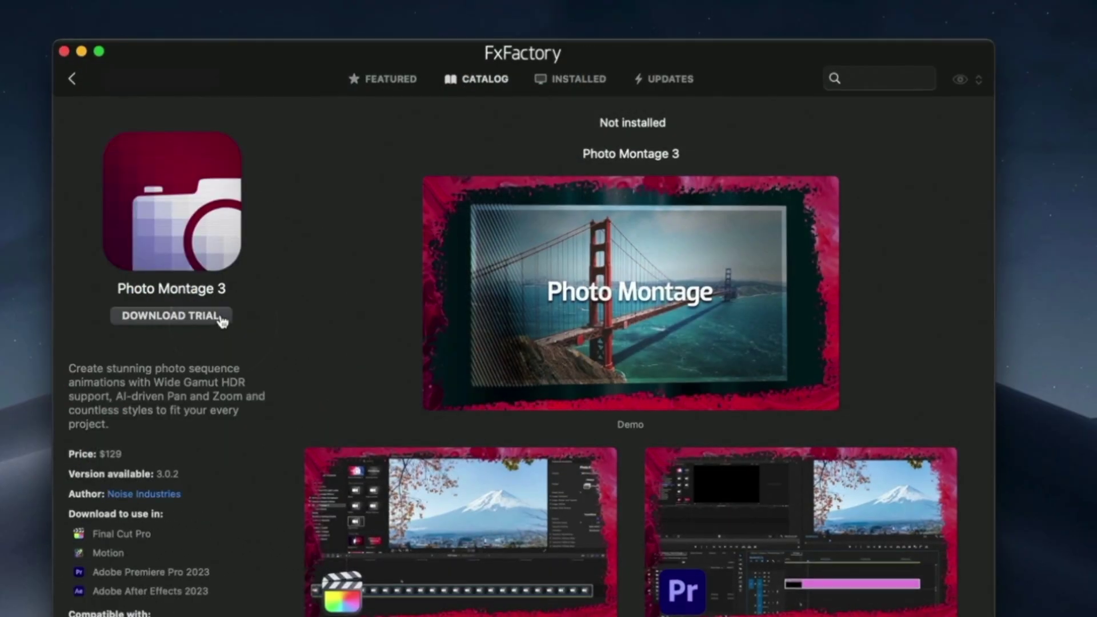
left_click(221, 320)
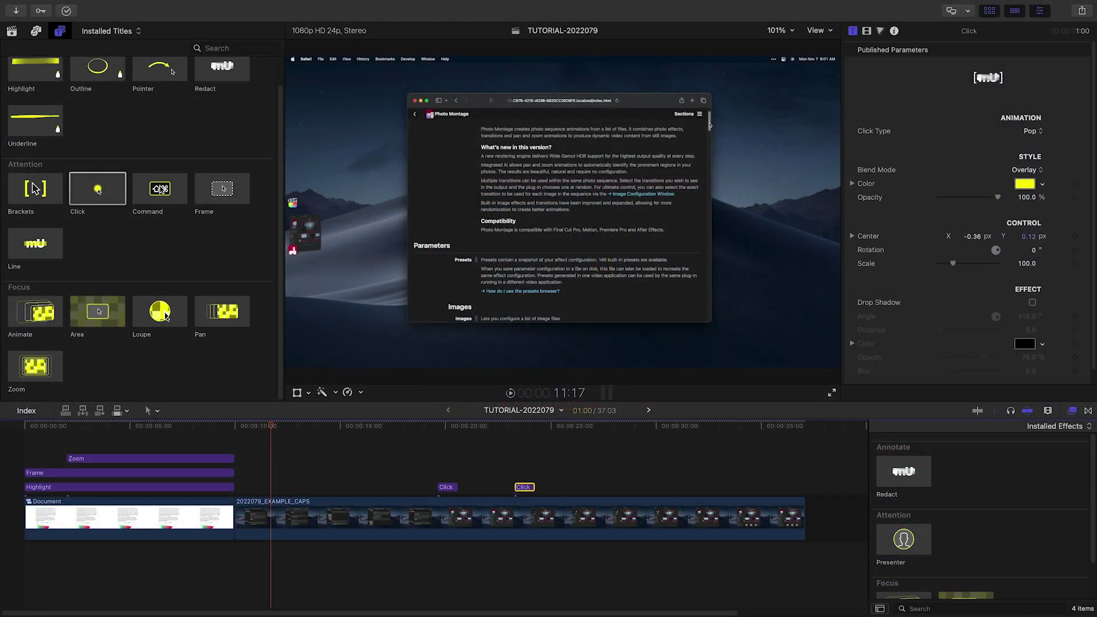
Position the Command title and delete the ⌃ and ⌥ symbols, leaving ⇧⌘ ready for P.
left_click_drag(269, 486, 288, 490)
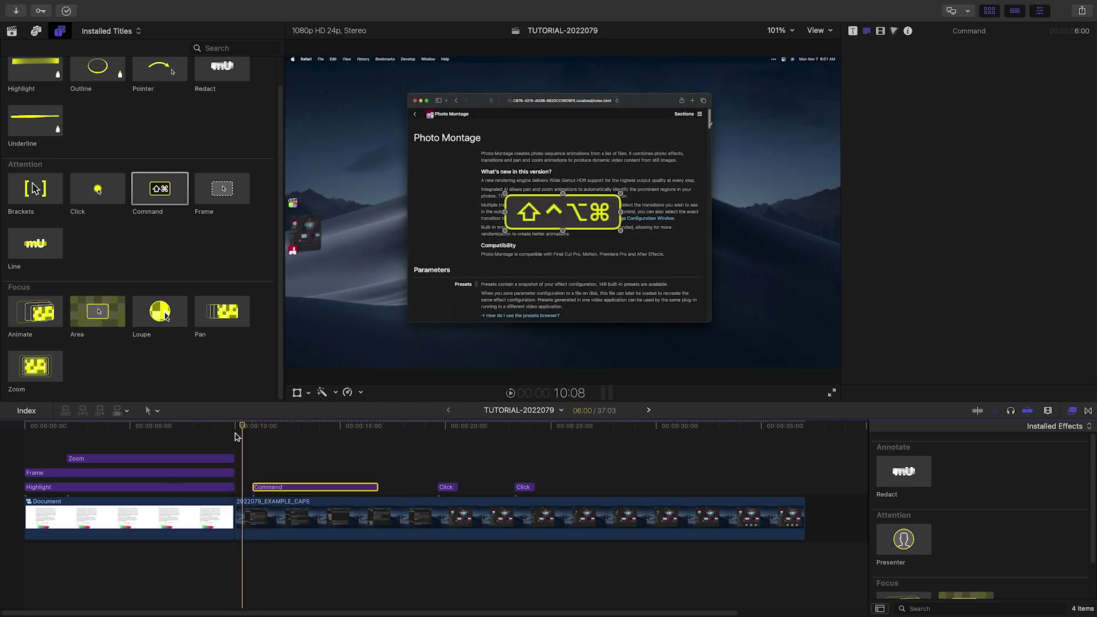
left_click(327, 447)
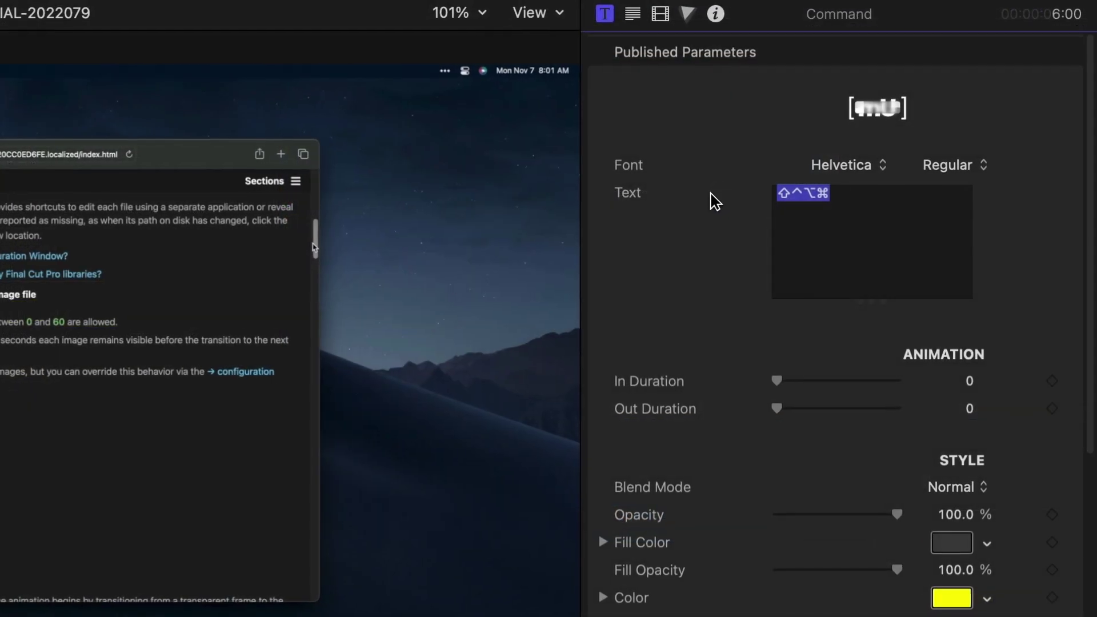
left_click(806, 190)
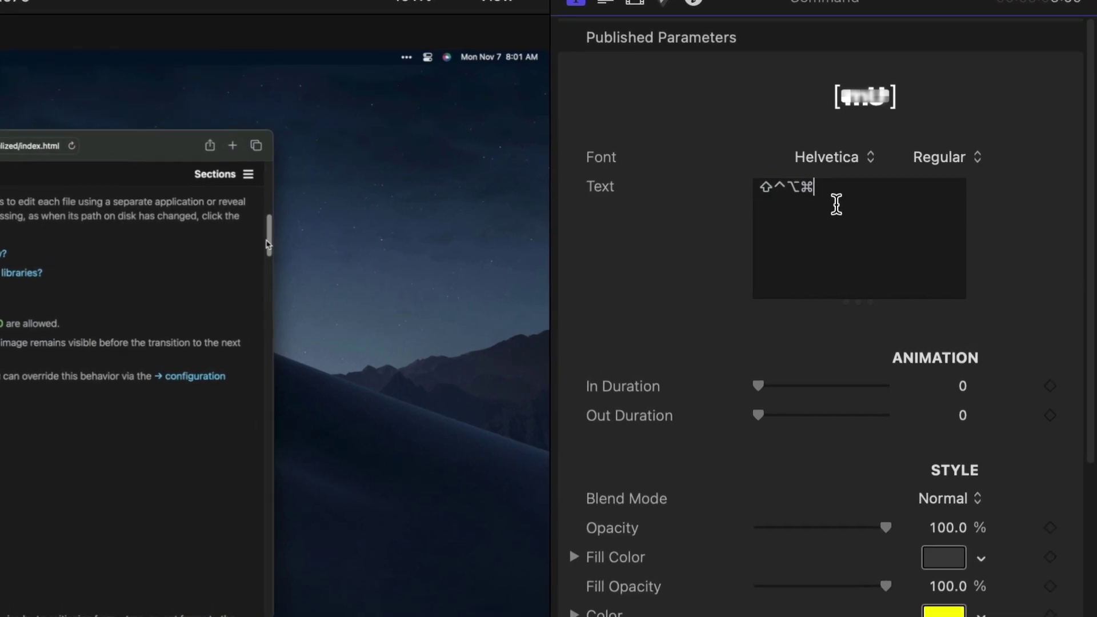
key("BackSpace")
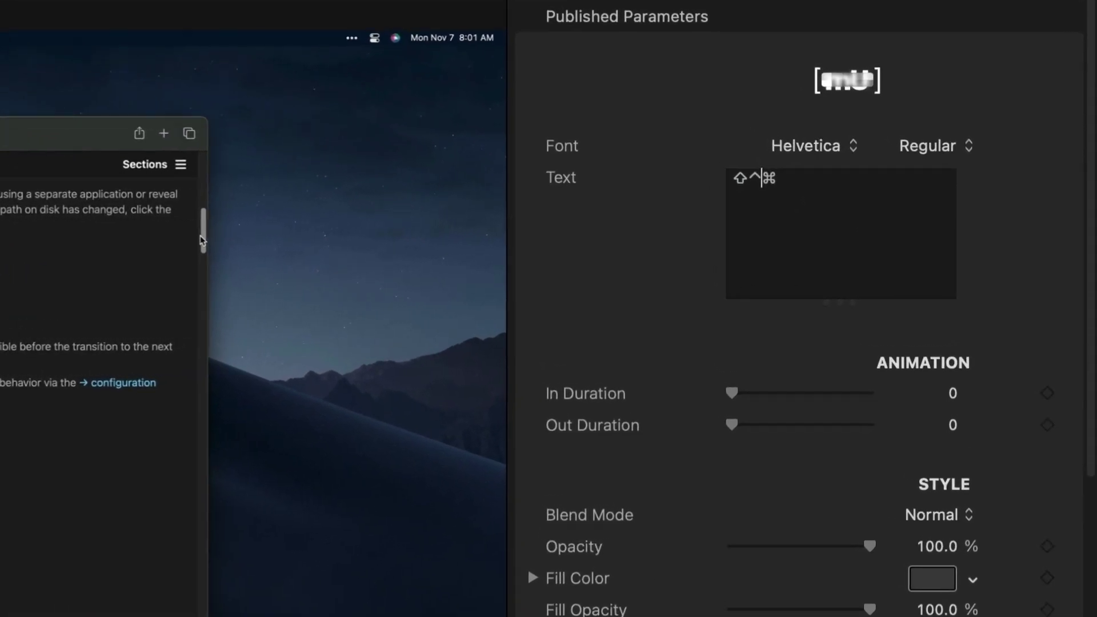
key("BackSpace")
left_click(776, 175)
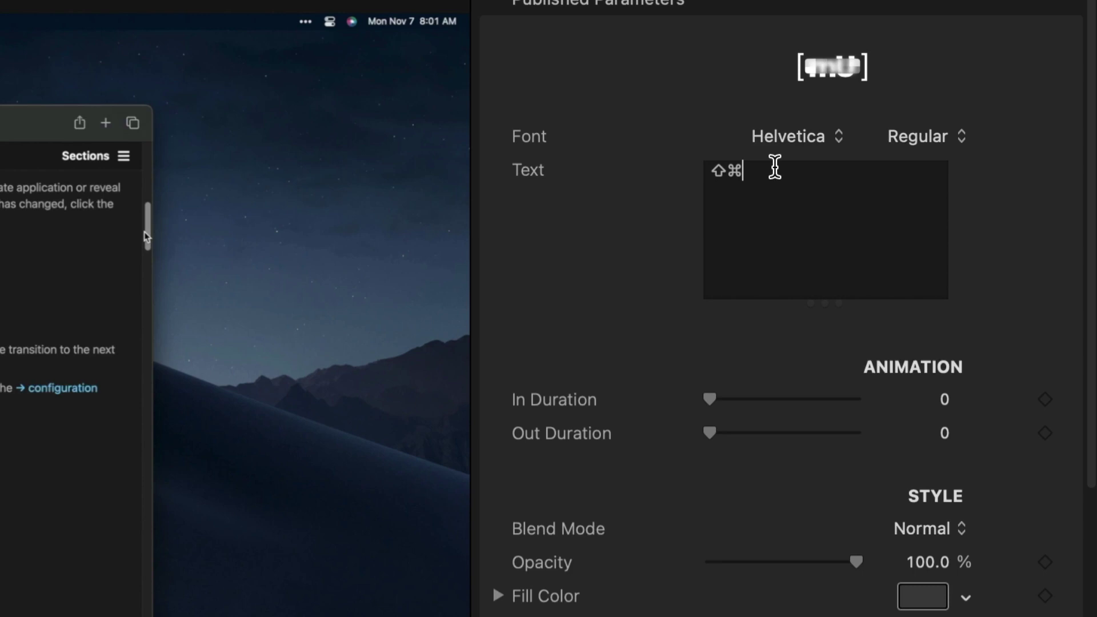
type("P")
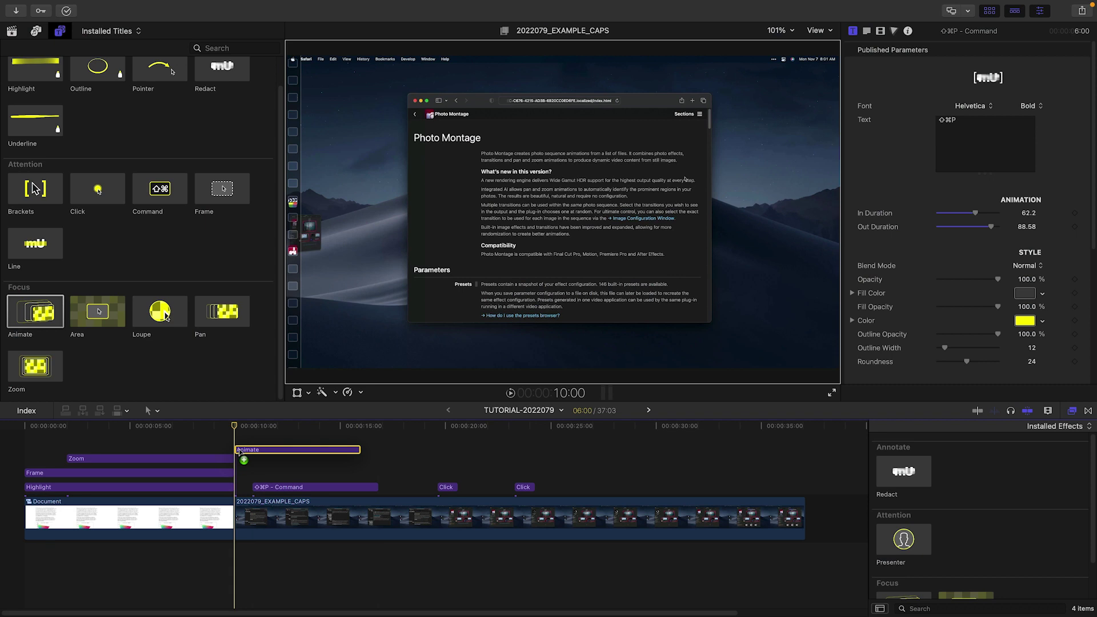
Place the Animate title, set its area to Top Left and adjust the zoom amount.
left_click_drag(300, 449, 442, 473)
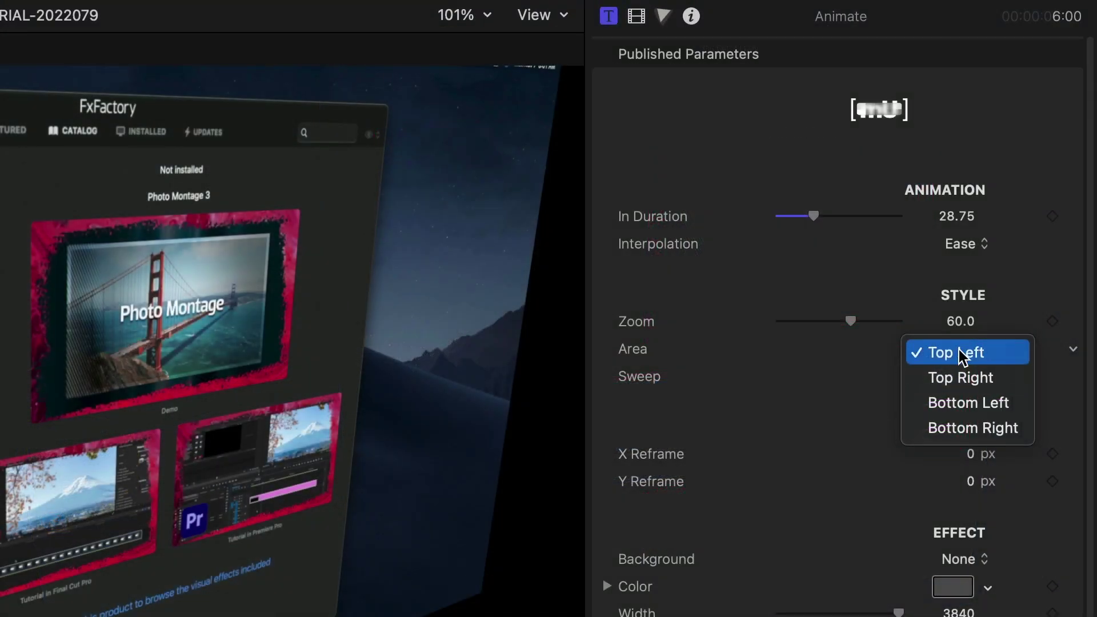
left_click(962, 353)
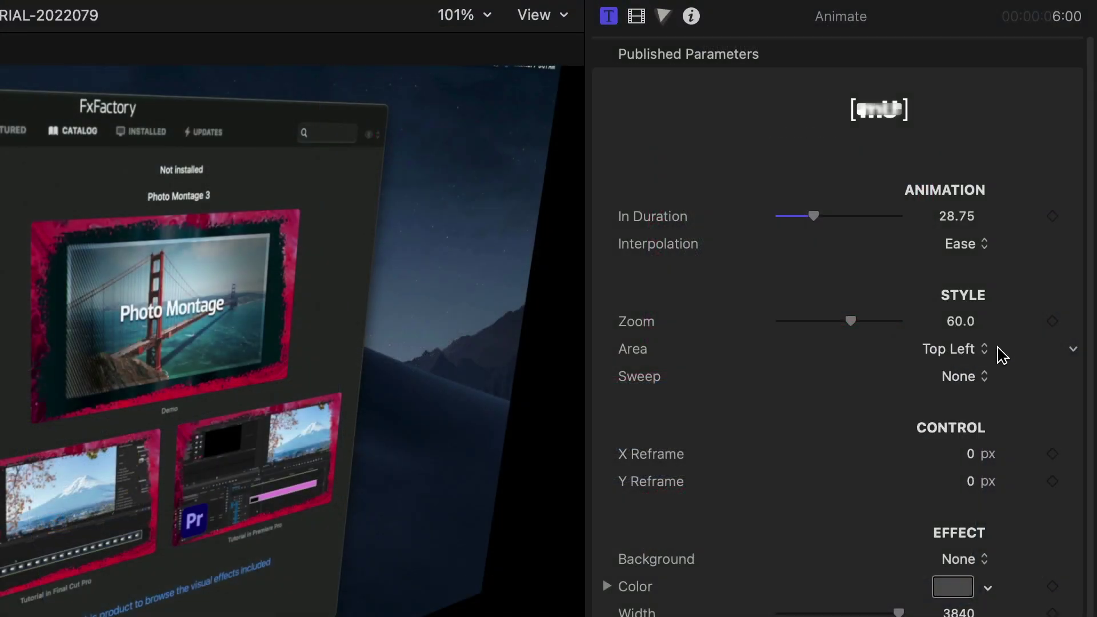
left_click_drag(850, 321, 878, 321)
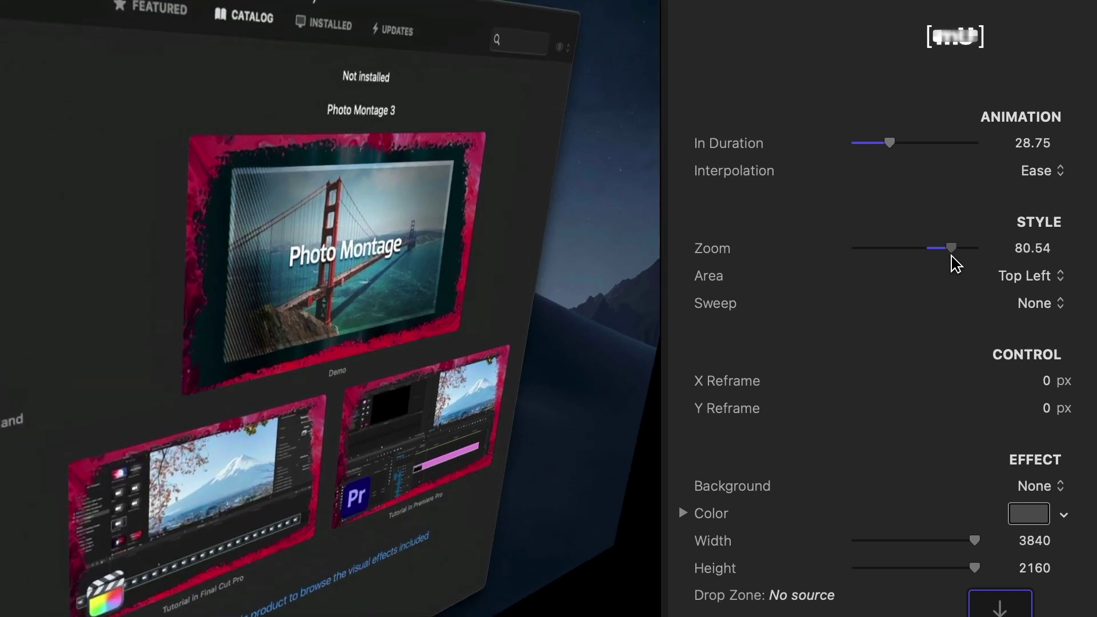
left_click_drag(952, 249, 955, 249)
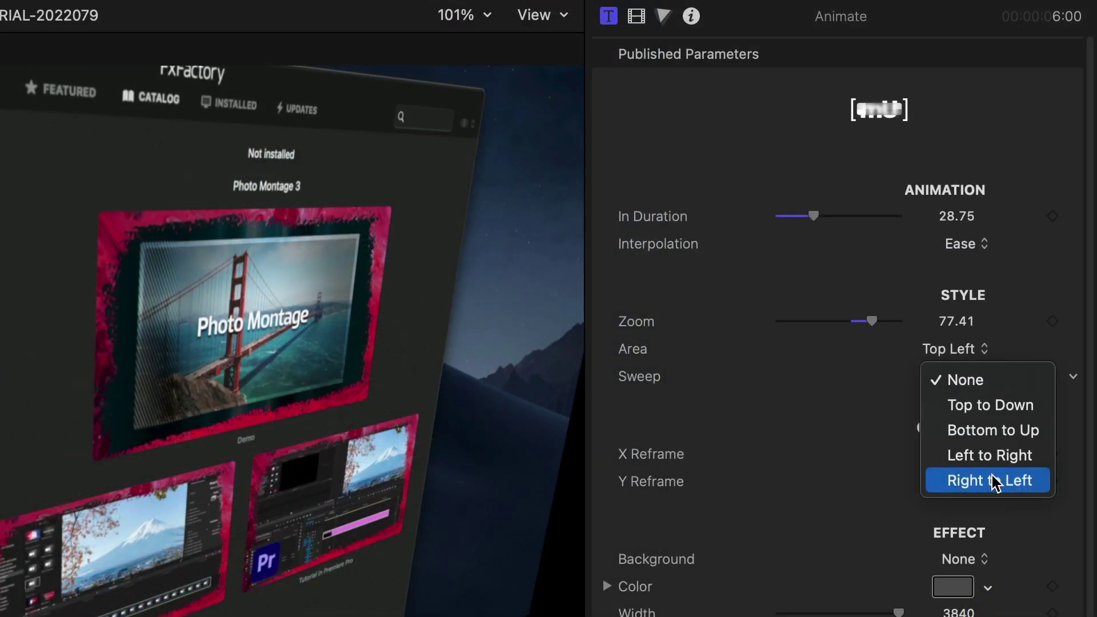
Set the sweep Left to Right, Y reframe to 76.86 px and a Solid colour background.
left_click(990, 455)
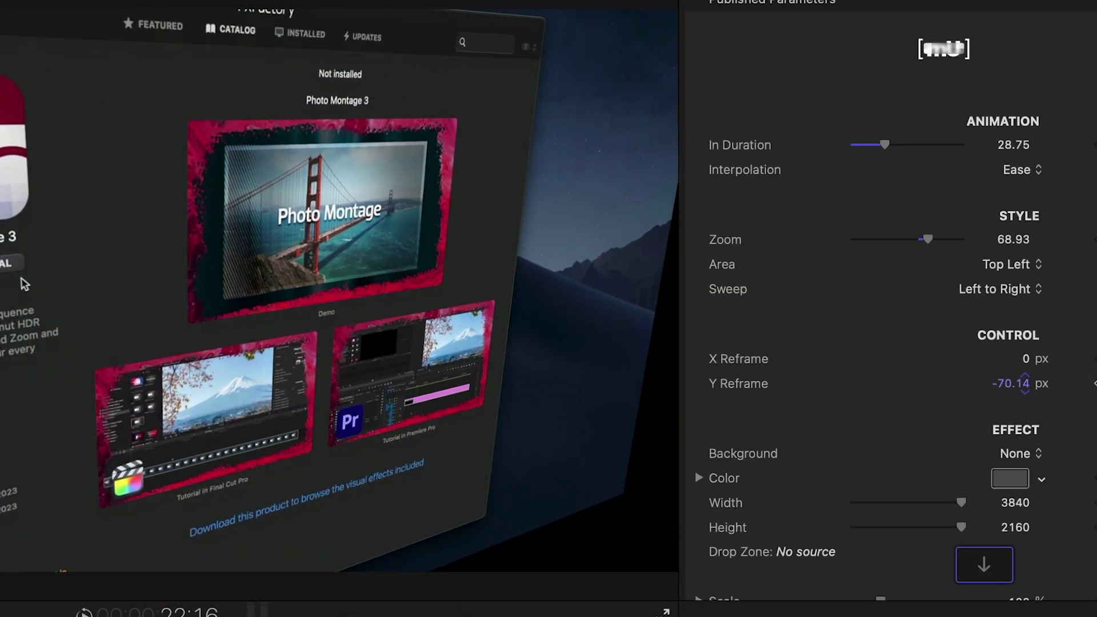
left_click_drag(1016, 383, 1027, 391)
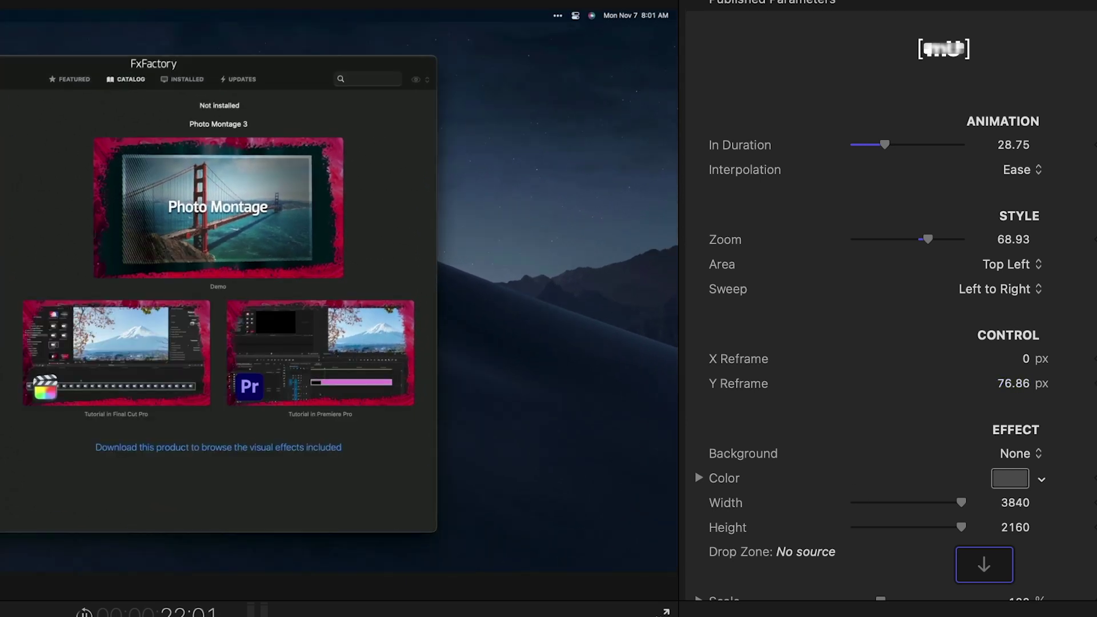
left_click(890, 336)
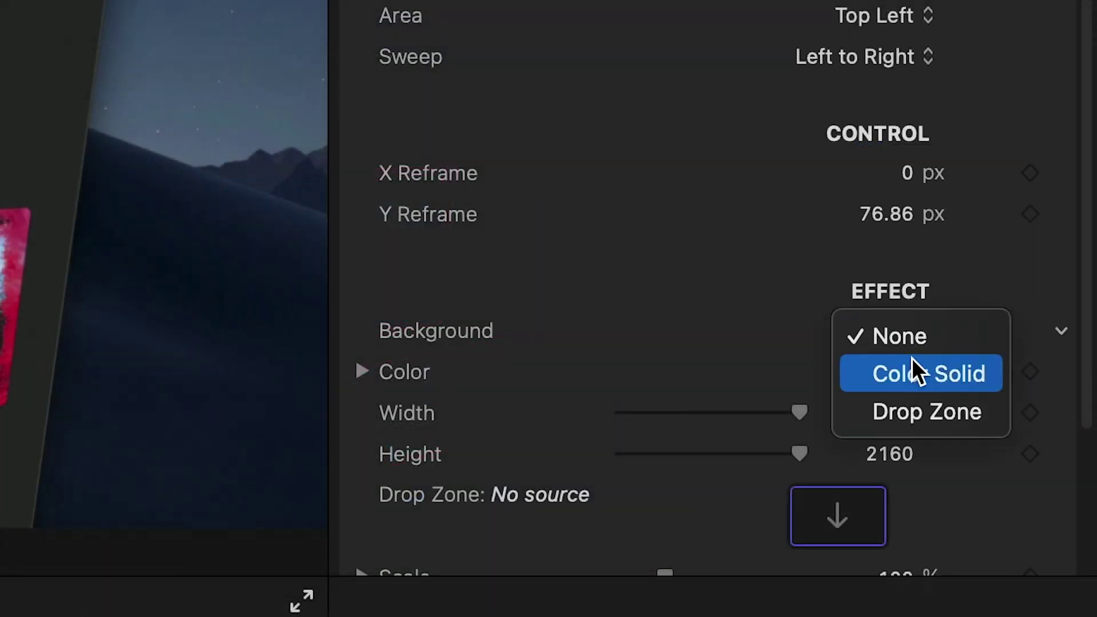
left_click(912, 373)
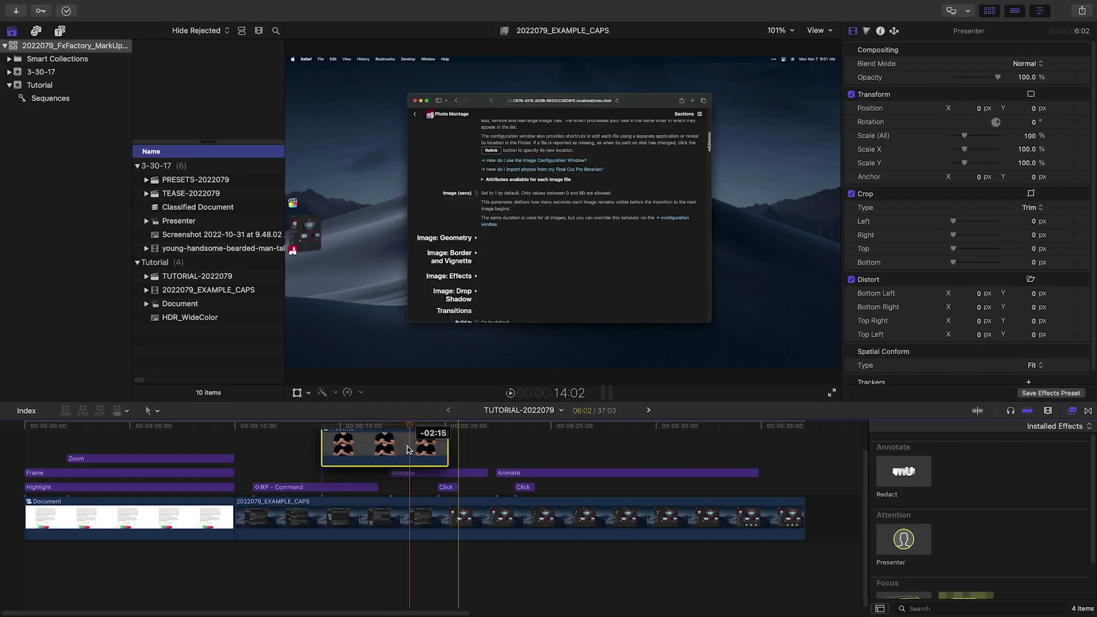
Place the presenter clip above the capture, lengthen it and apply the Presenter inset effect.
left_click_drag(454, 448, 748, 444)
left_click(378, 425)
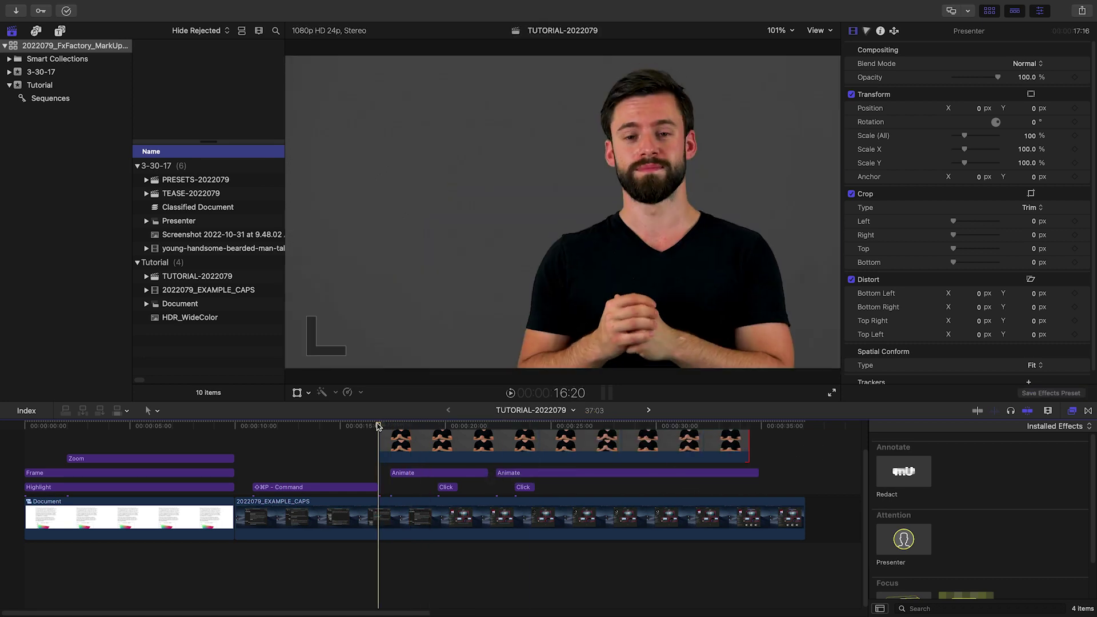
left_click_drag(378, 426, 433, 427)
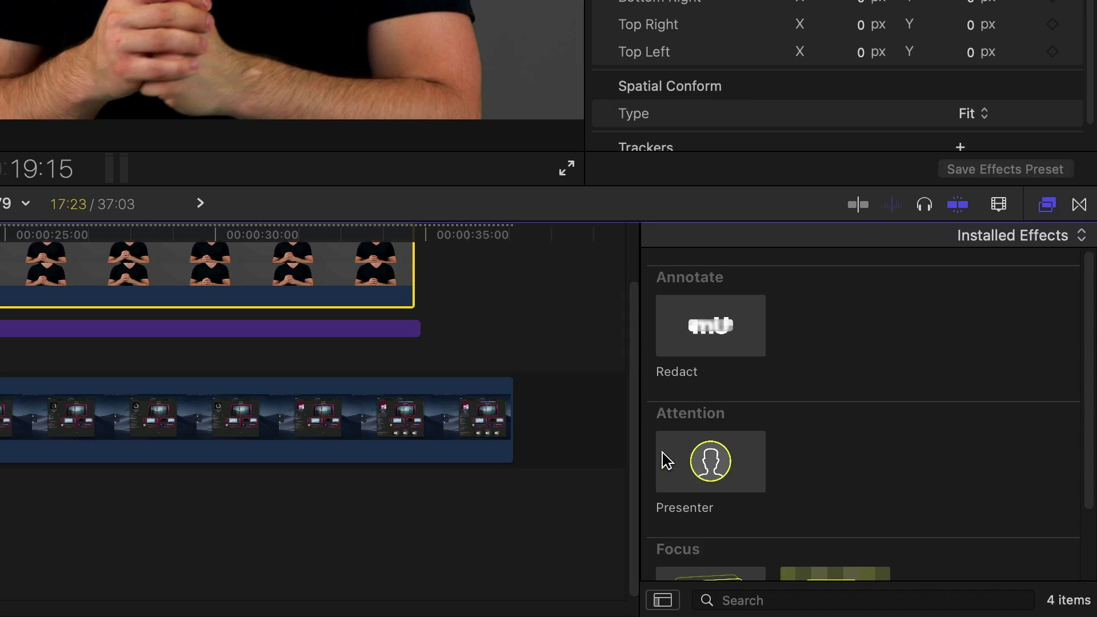
left_click_drag(903, 539, 590, 446)
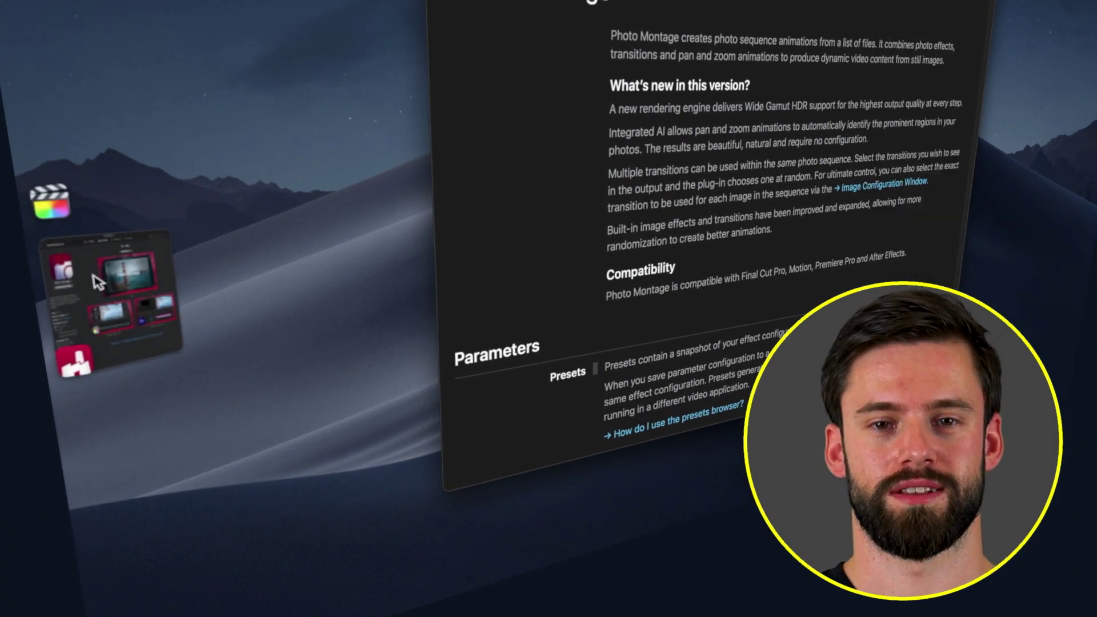
Review the finished tutorial playback with the circular presenter inset over the capture.
left_click(99, 287)
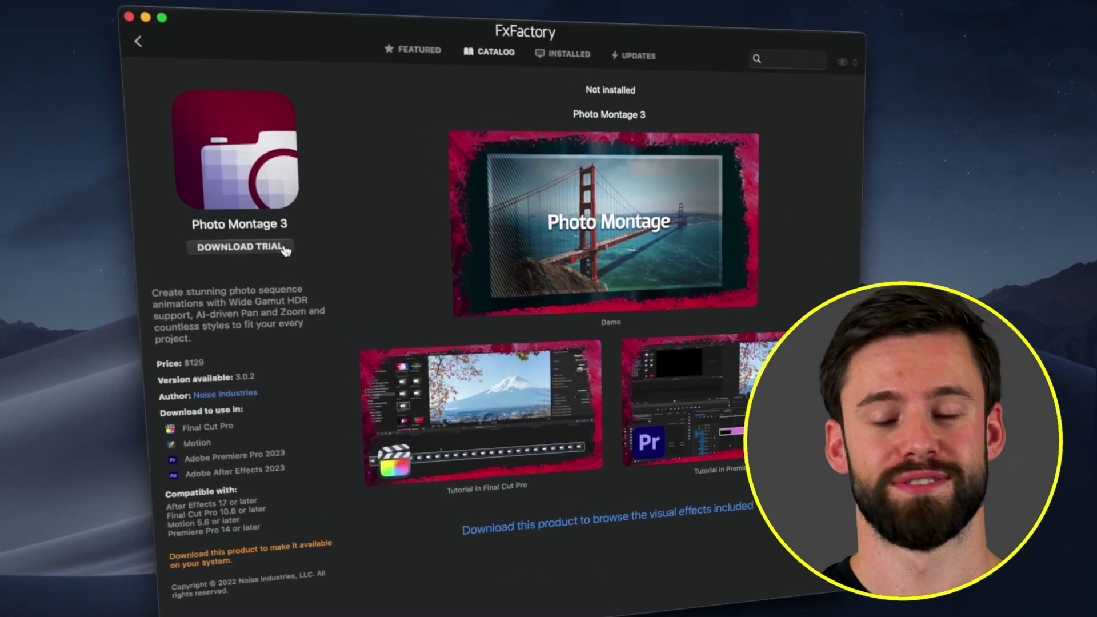
left_click(286, 232)
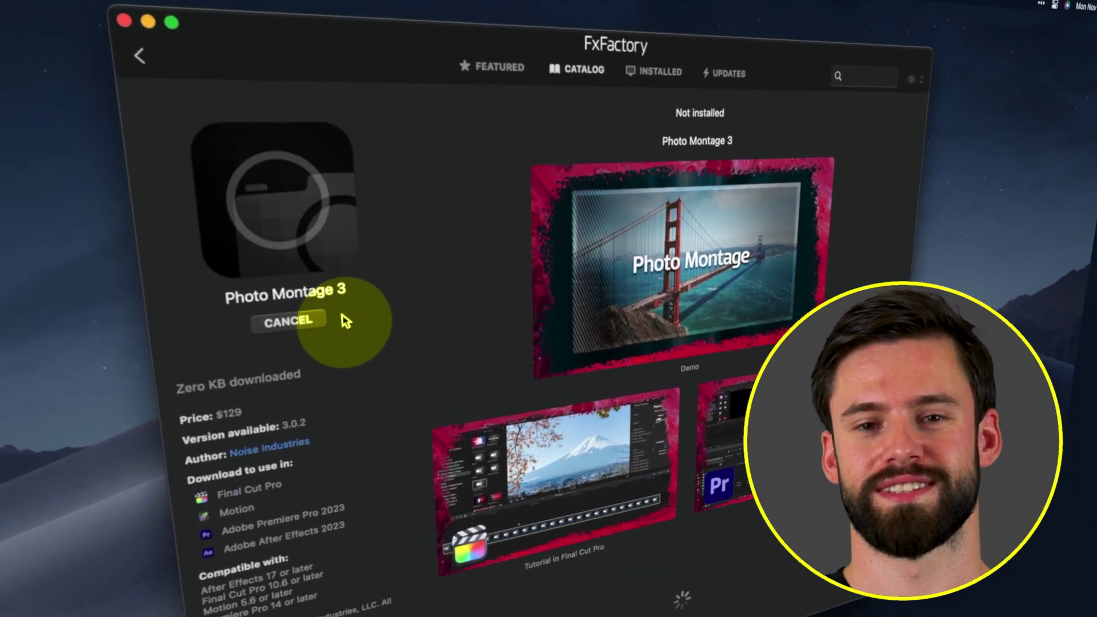